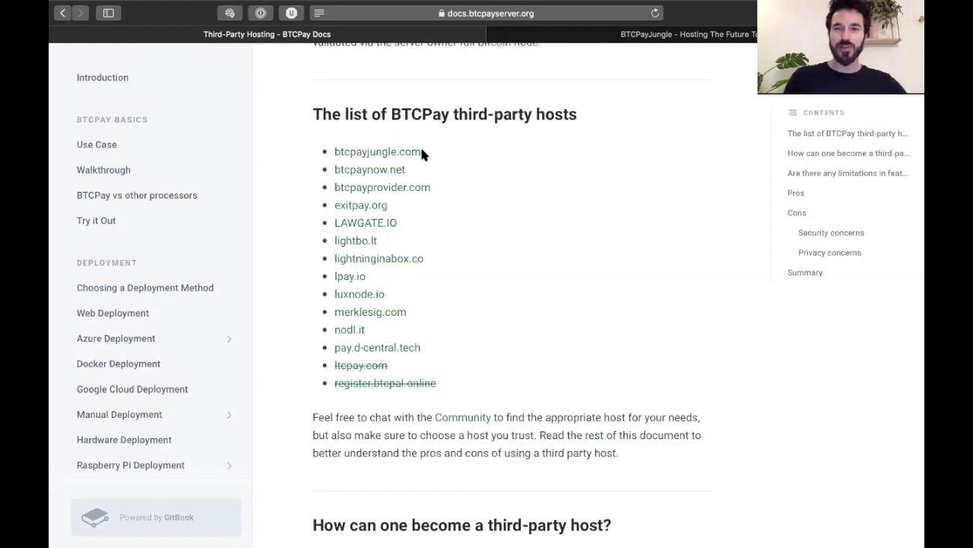
Step: Register a new BTCPay Jungle account, filling in the account's e-mail and password
{"action": "left_click", "coordinate": [669, 34]}
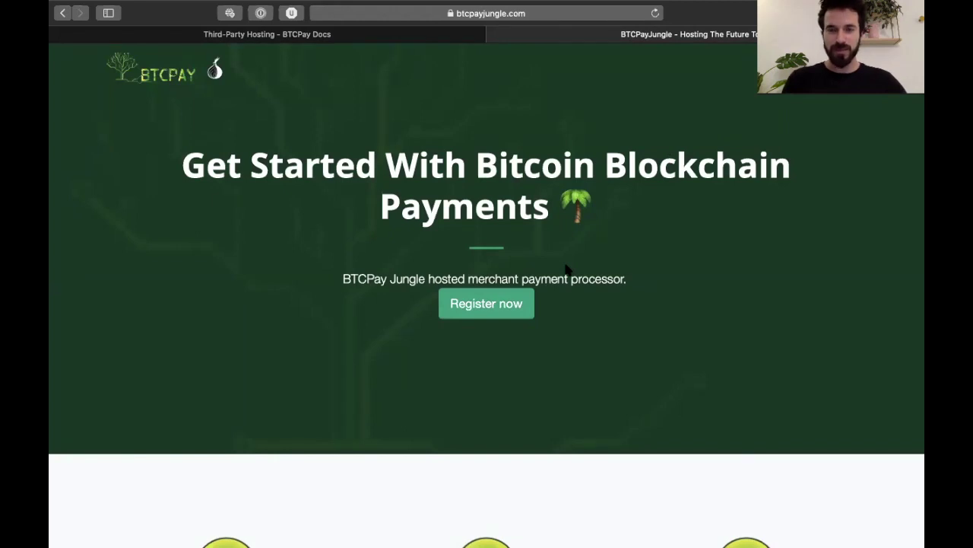
{"action": "left_click", "coordinate": [523, 305]}
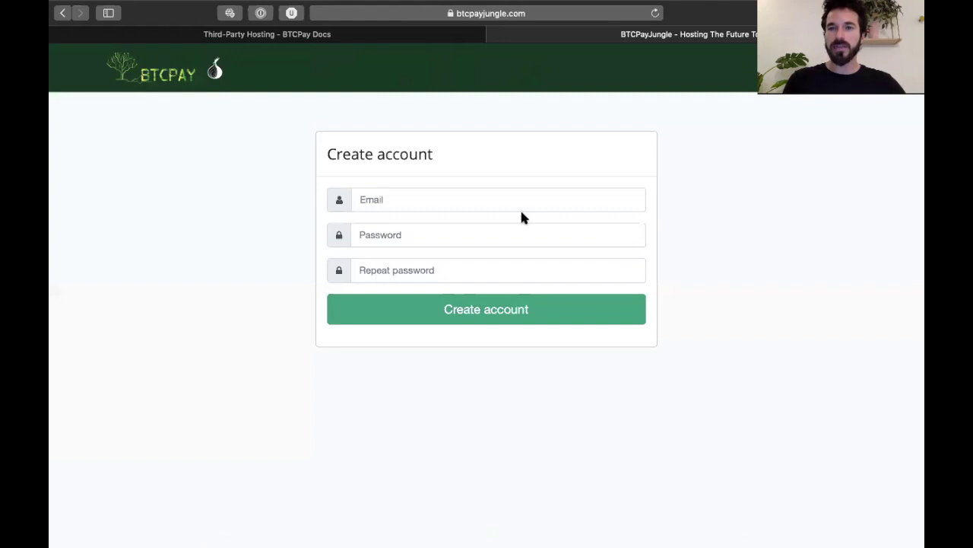
{"action": "left_click", "coordinate": [435, 193]}
{"action": "left_click", "coordinate": [435, 233]}
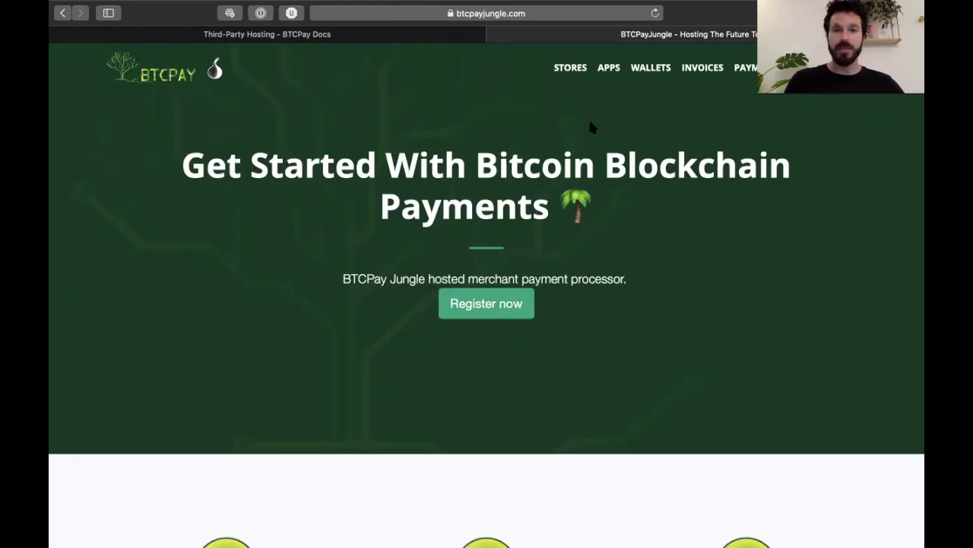
Step: Create a new store named Bitcoinheiros
{"action": "left_click", "coordinate": [578, 69]}
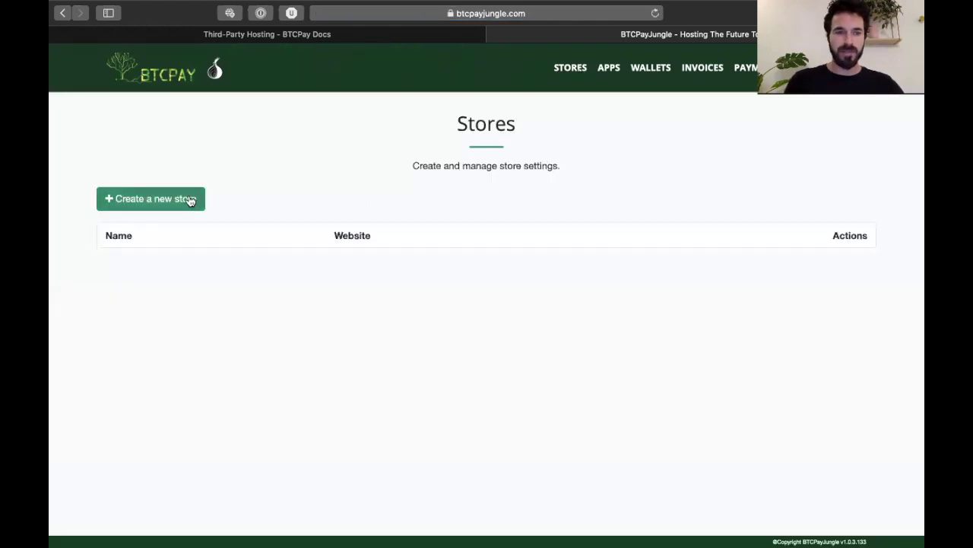
{"action": "left_click", "coordinate": [183, 203]}
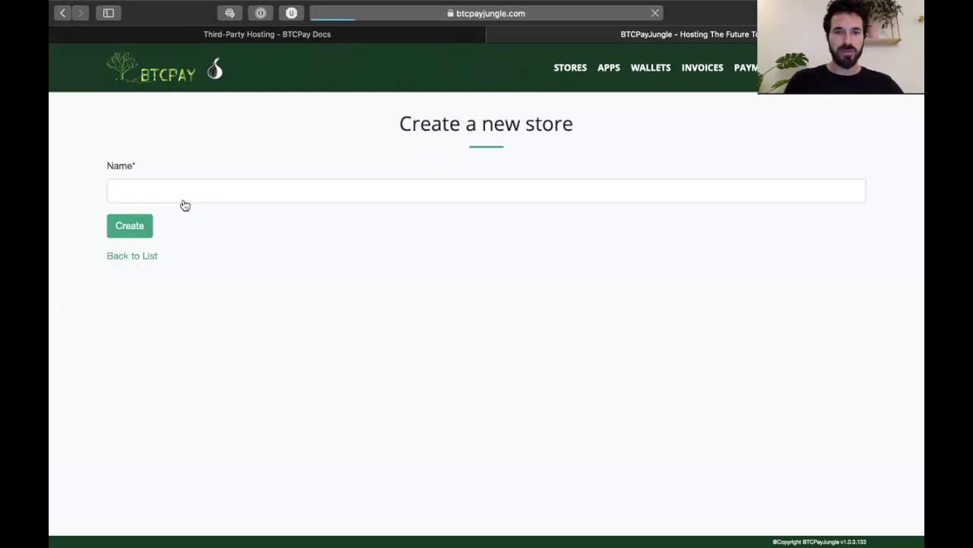
{"action": "left_click", "coordinate": [207, 188]}
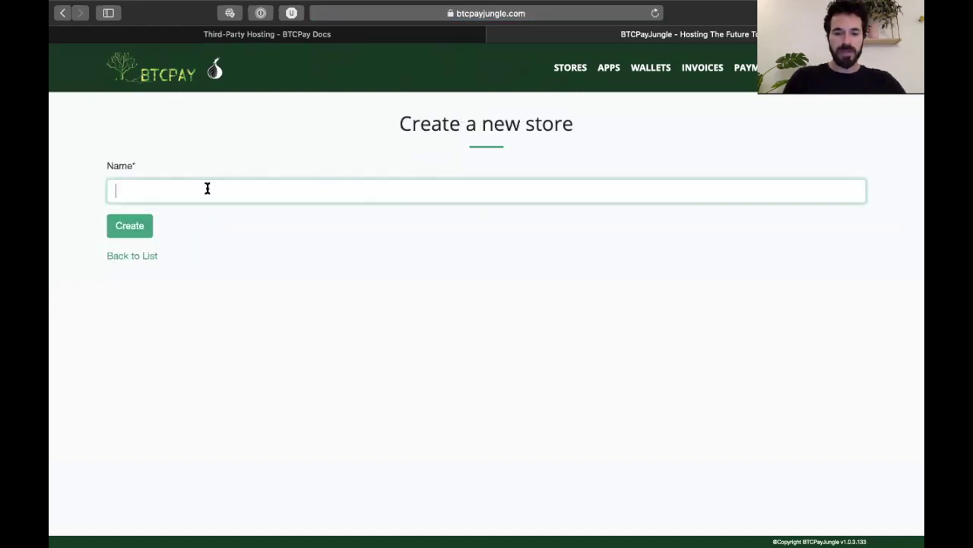
{"action": "type", "text": "Bitcoinheiros"}
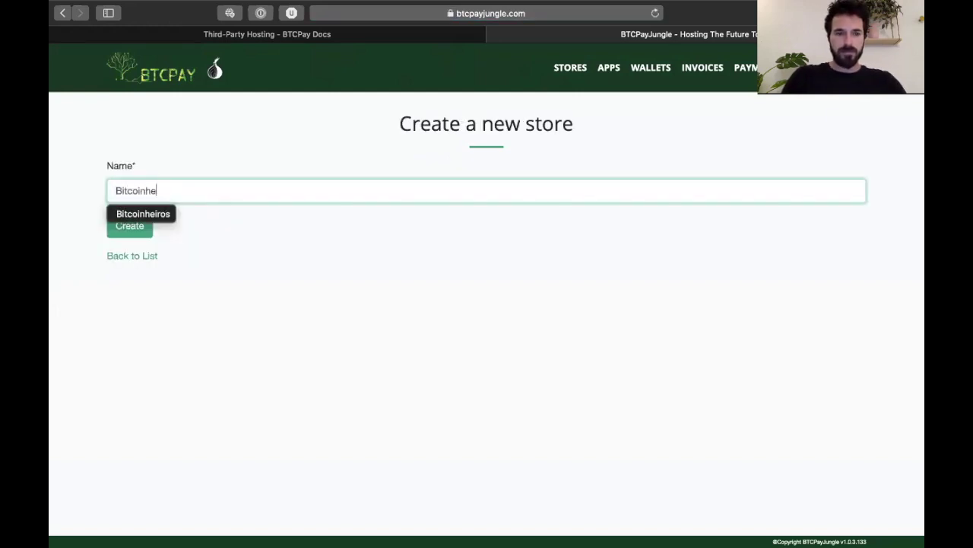
{"action": "left_click", "coordinate": [138, 227]}
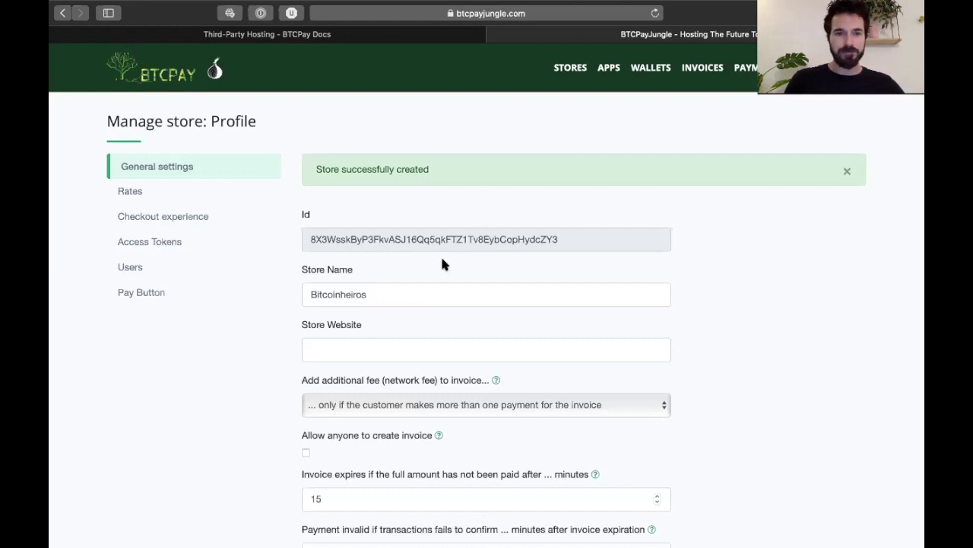
Step: Examine the store's ID, name, website and additional network fee options in its general settings
{"action": "scroll", "coordinate": [434, 258], "scroll_direction": "down", "scroll_amount": 1}
{"action": "left_click", "coordinate": [400, 241]}
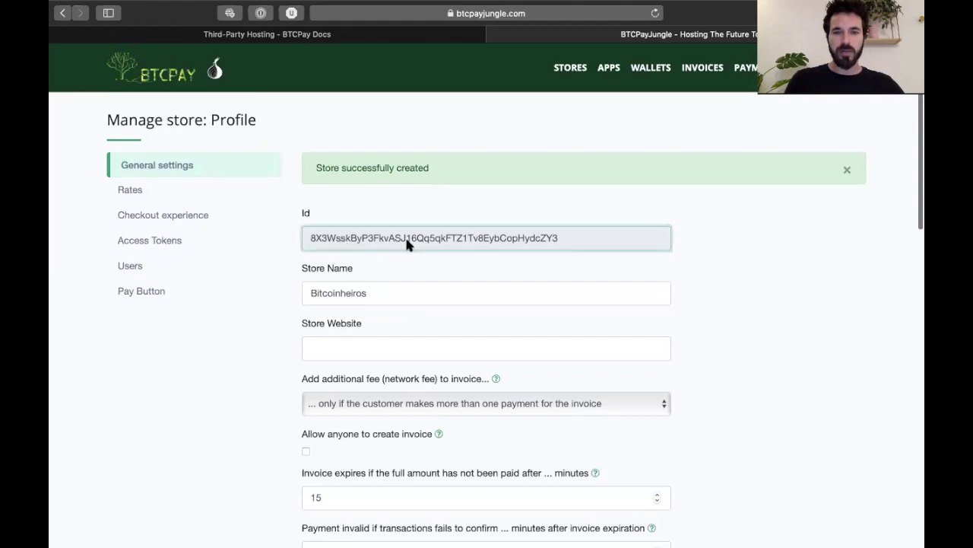
{"action": "scroll", "coordinate": [372, 251], "scroll_direction": "down", "scroll_amount": 1}
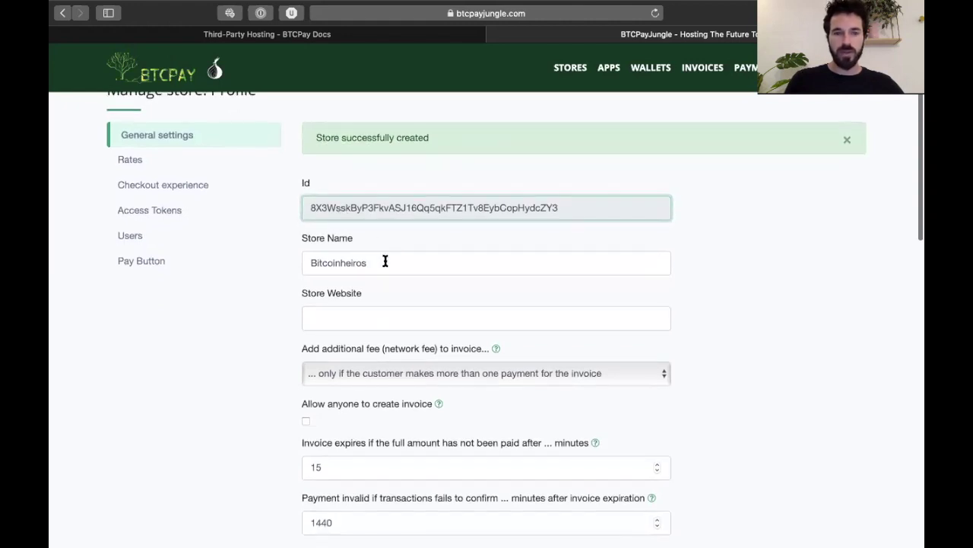
{"action": "scroll", "coordinate": [385, 260], "scroll_direction": "down", "scroll_amount": 2}
{"action": "left_click", "coordinate": [374, 257]}
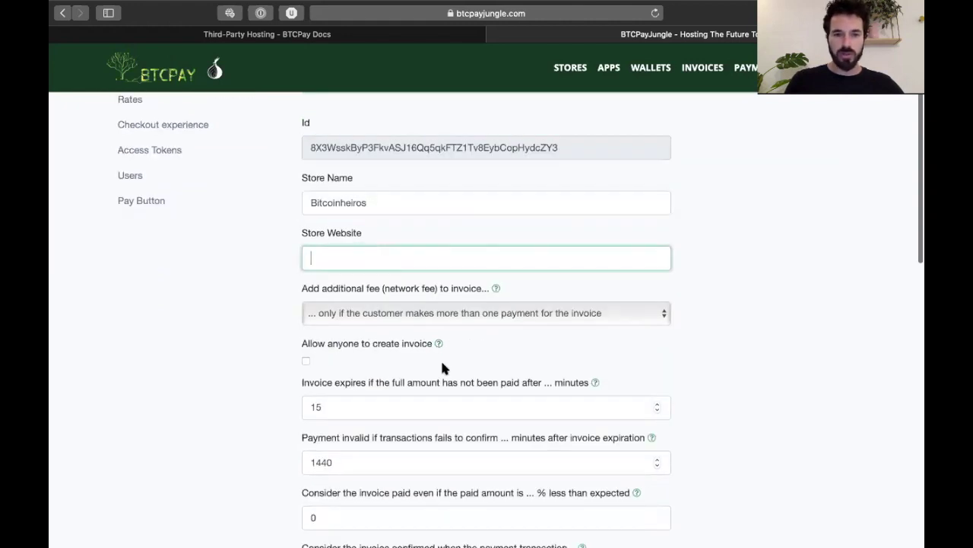
{"action": "scroll", "coordinate": [426, 342], "scroll_direction": "down", "scroll_amount": 2}
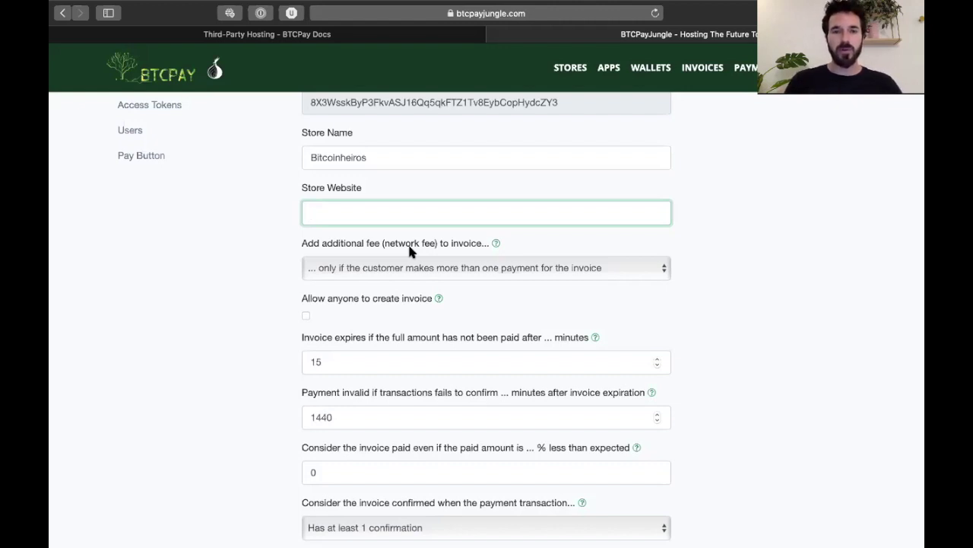
{"action": "left_click", "coordinate": [418, 267]}
{"action": "left_click", "coordinate": [548, 235]}
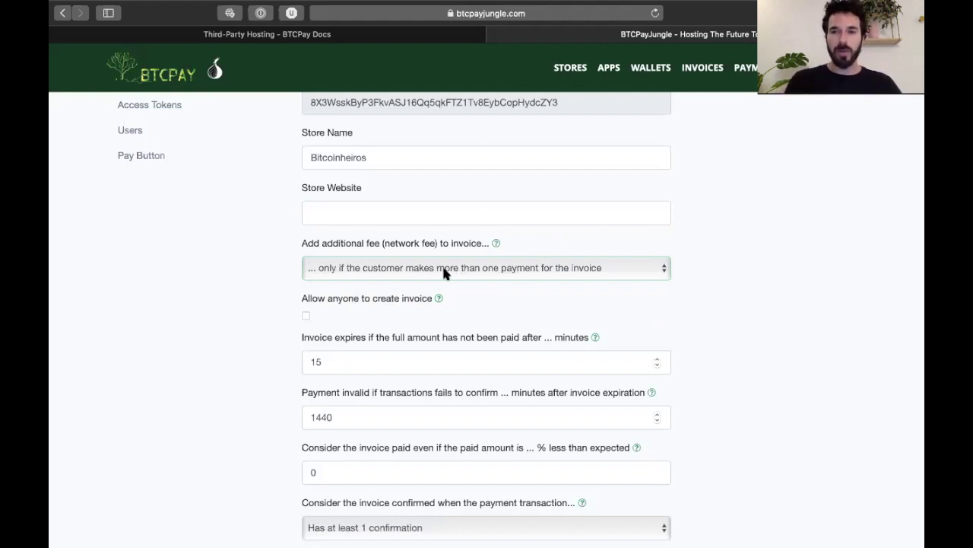
Step: Examine the store's invoice expiration, payment invalidation, underpayment tolerance and required confirmation settings
{"action": "scroll", "coordinate": [401, 318], "scroll_direction": "down", "scroll_amount": 1}
{"action": "left_click", "coordinate": [402, 321]}
{"action": "scroll", "coordinate": [401, 321], "scroll_direction": "down", "scroll_amount": 2}
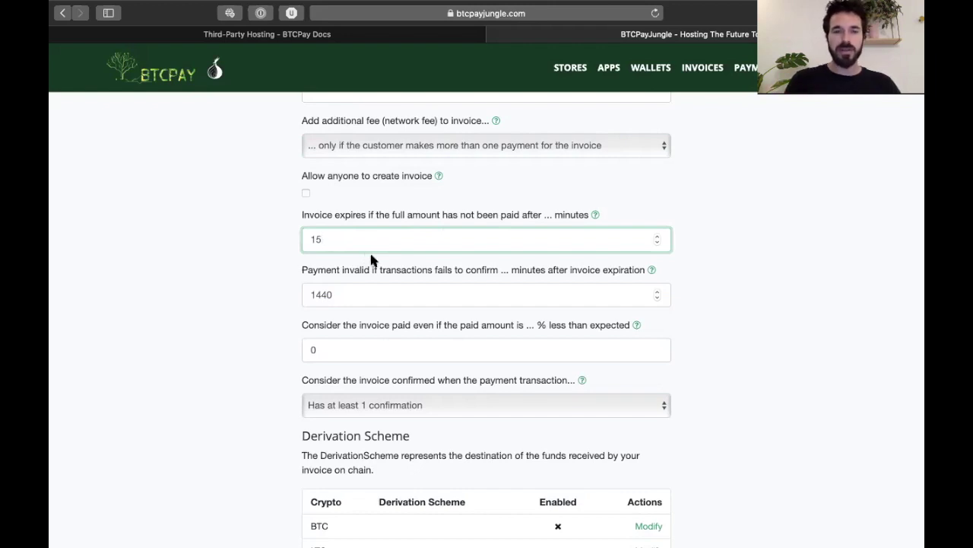
{"action": "scroll", "coordinate": [410, 291], "scroll_direction": "down", "scroll_amount": 3}
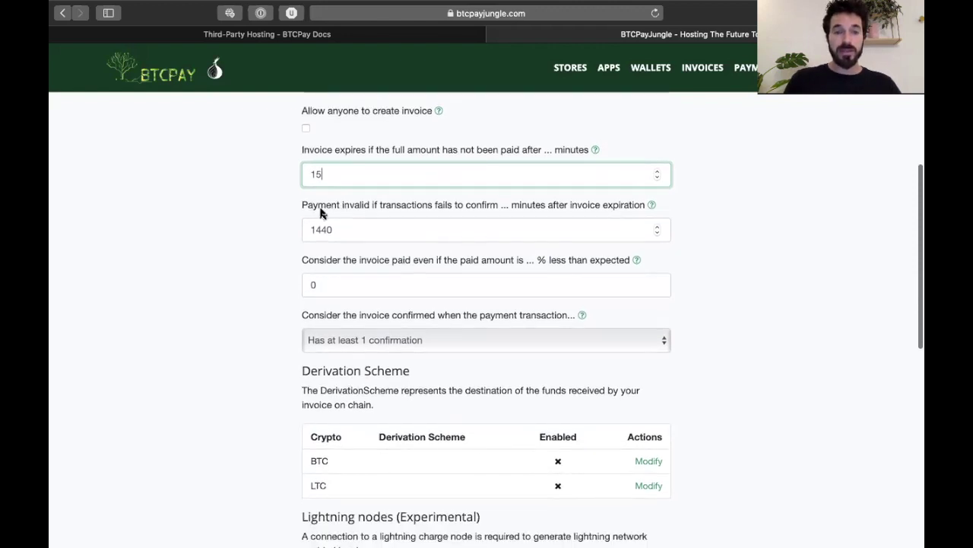
{"action": "double_click", "coordinate": [367, 231]}
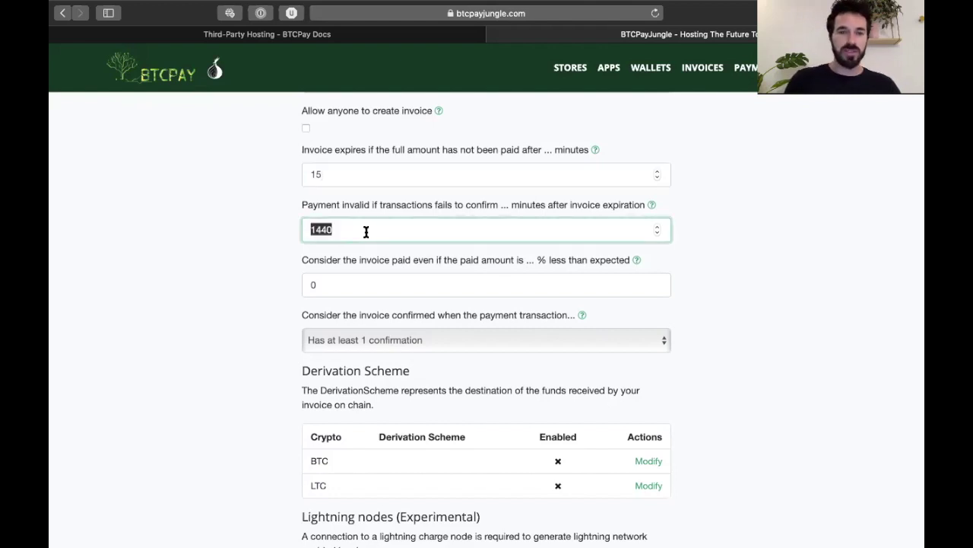
{"action": "left_click", "coordinate": [334, 232]}
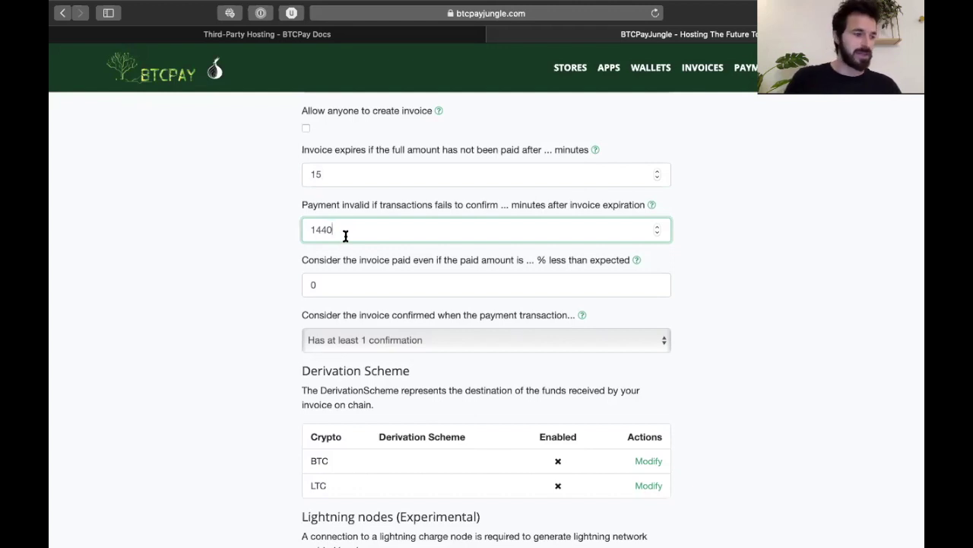
{"action": "scroll", "coordinate": [380, 251], "scroll_direction": "down", "scroll_amount": 1}
{"action": "left_click", "coordinate": [409, 254]}
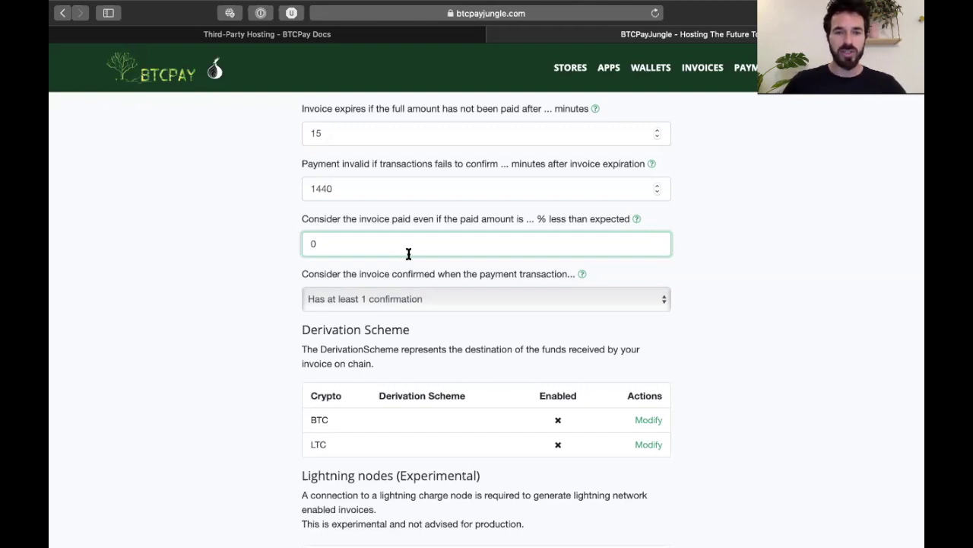
{"action": "scroll", "coordinate": [408, 253], "scroll_direction": "down", "scroll_amount": 2}
{"action": "left_click", "coordinate": [433, 229]}
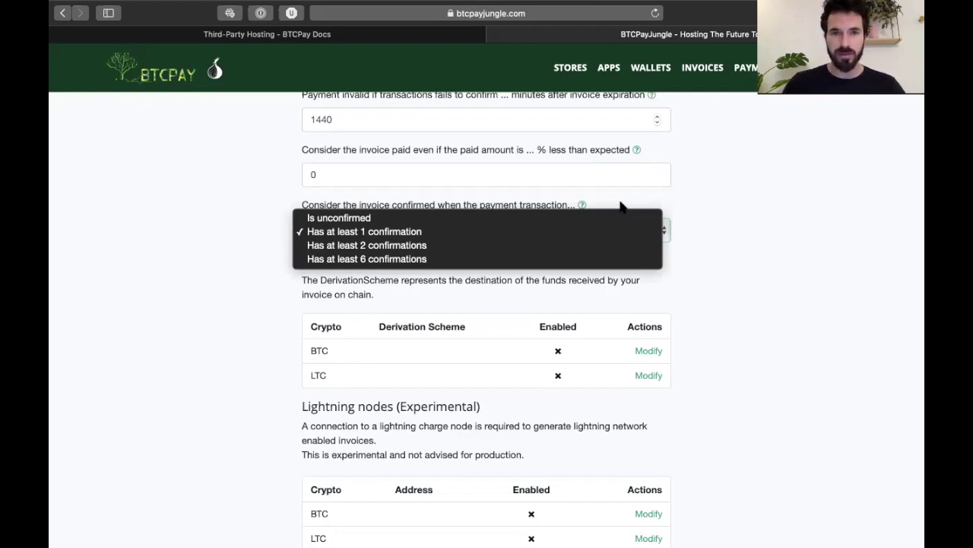
{"action": "left_click", "coordinate": [622, 207]}
Step: Modify the store's BTC derivation scheme by pasting the wallet's extended public key, and continue to the address confirmation
{"action": "scroll", "coordinate": [711, 301], "scroll_direction": "down", "scroll_amount": 5}
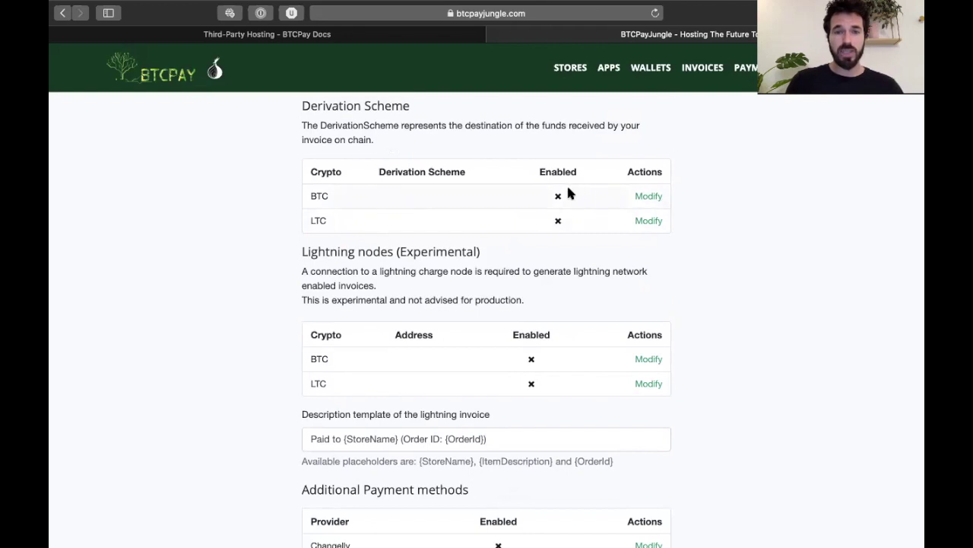
{"action": "left_click", "coordinate": [648, 196]}
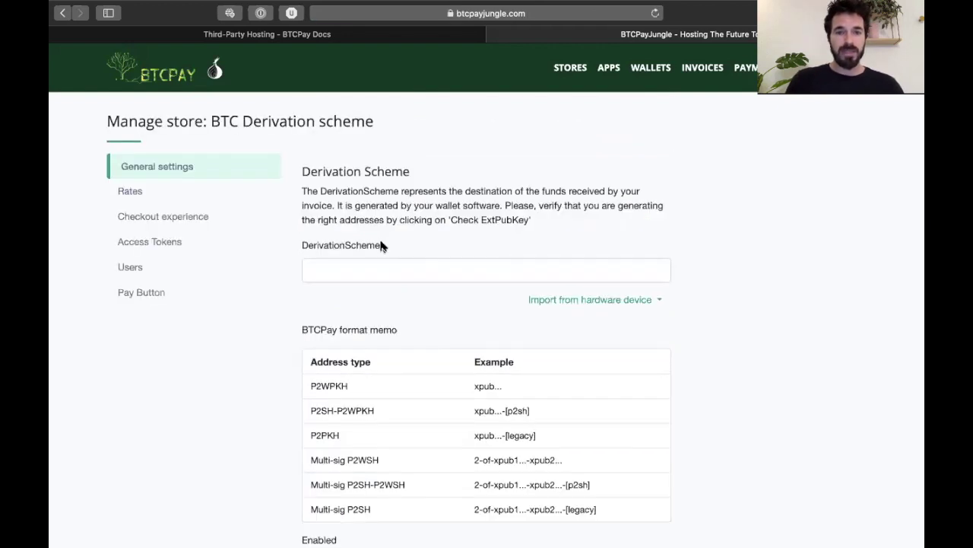
{"action": "left_click", "coordinate": [371, 268]}
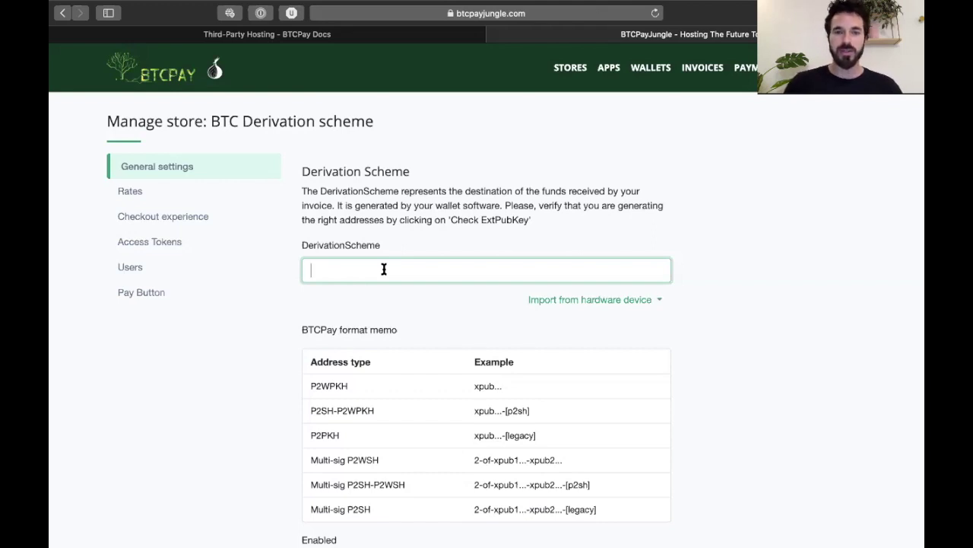
{"action": "scroll", "coordinate": [384, 271], "scroll_direction": "down", "scroll_amount": 1}
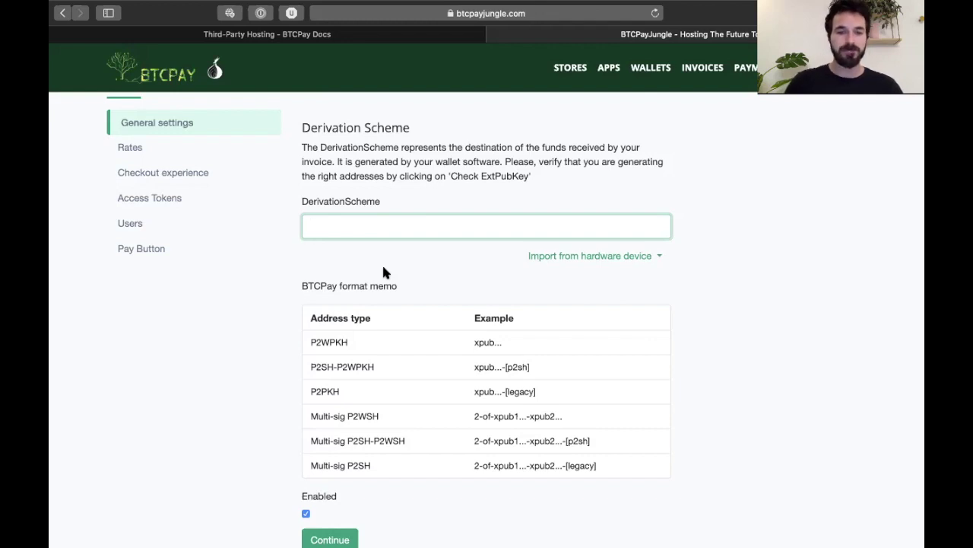
{"action": "scroll", "coordinate": [383, 272], "scroll_direction": "down", "scroll_amount": 1}
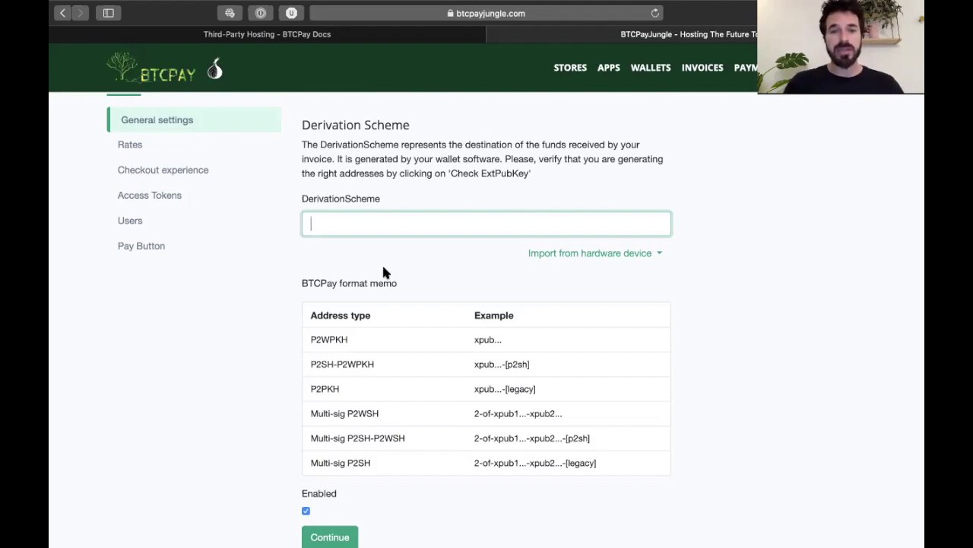
{"action": "left_click", "coordinate": [653, 256]}
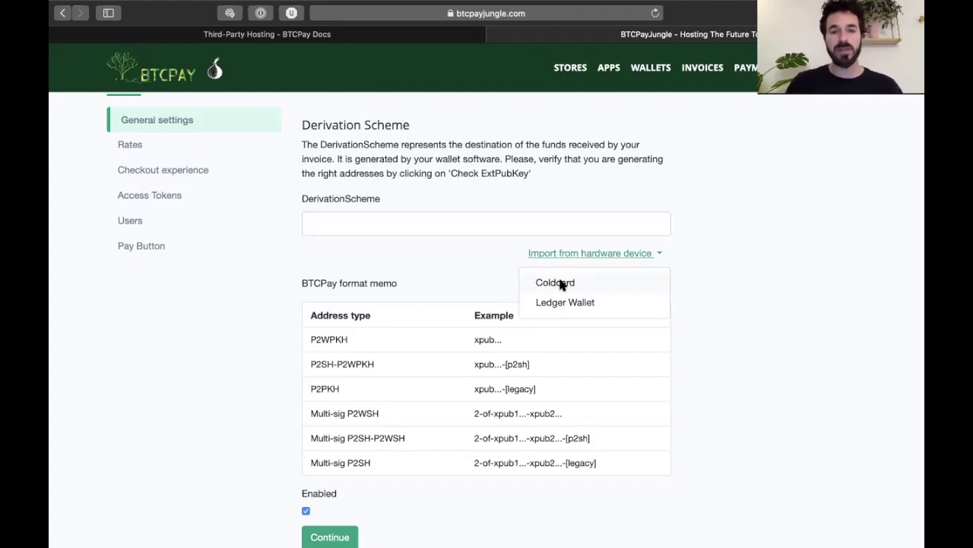
{"action": "left_click", "coordinate": [418, 228]}
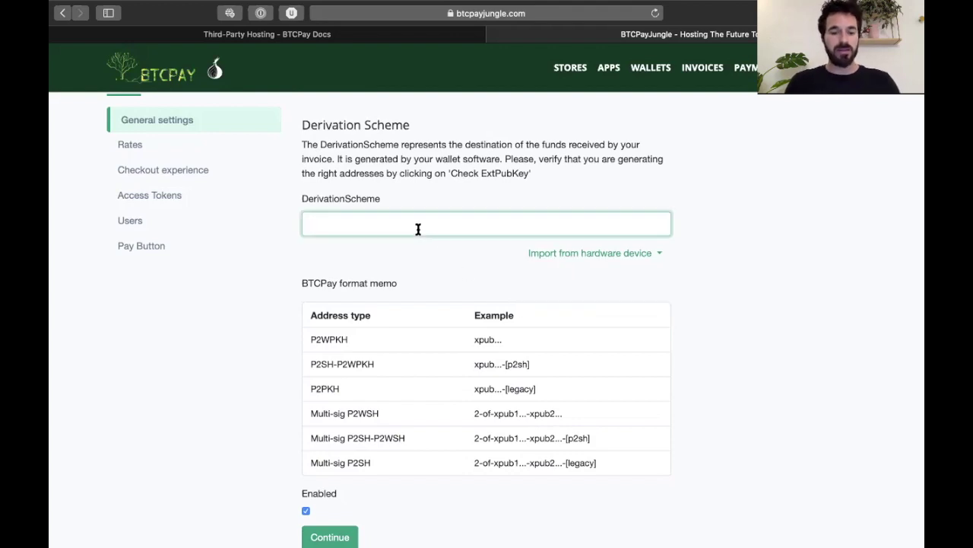
{"action": "key", "text": "super+v"}
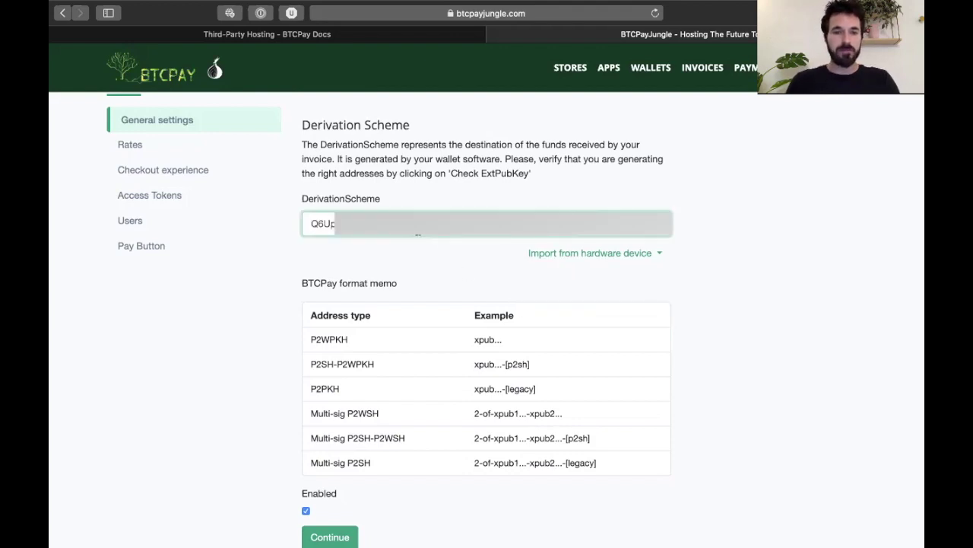
{"action": "scroll", "coordinate": [335, 456], "scroll_direction": "down", "scroll_amount": 2}
{"action": "left_click", "coordinate": [340, 467]}
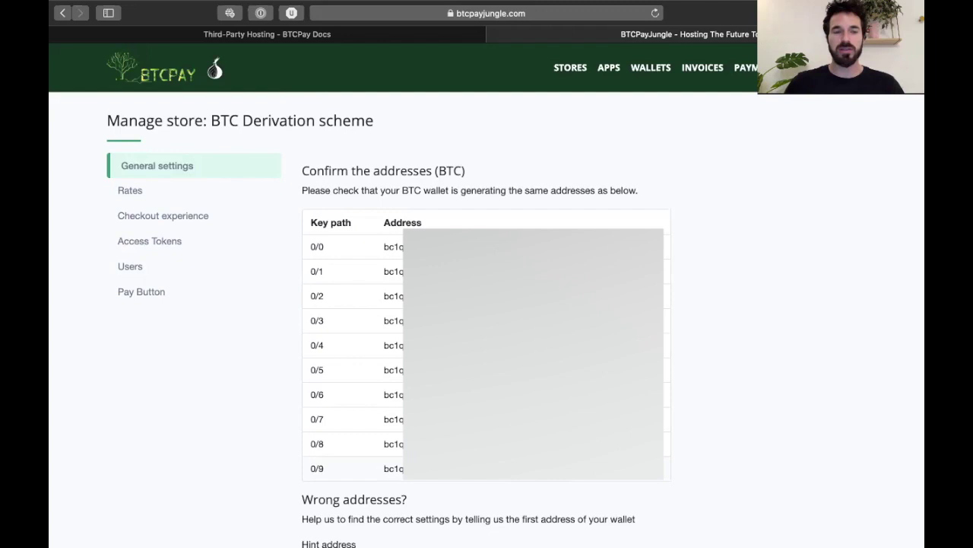
Step: Open the Bitcoinheiros store's BTC wallet, view its transactions and go to its Send form
{"action": "left_click", "coordinate": [662, 76]}
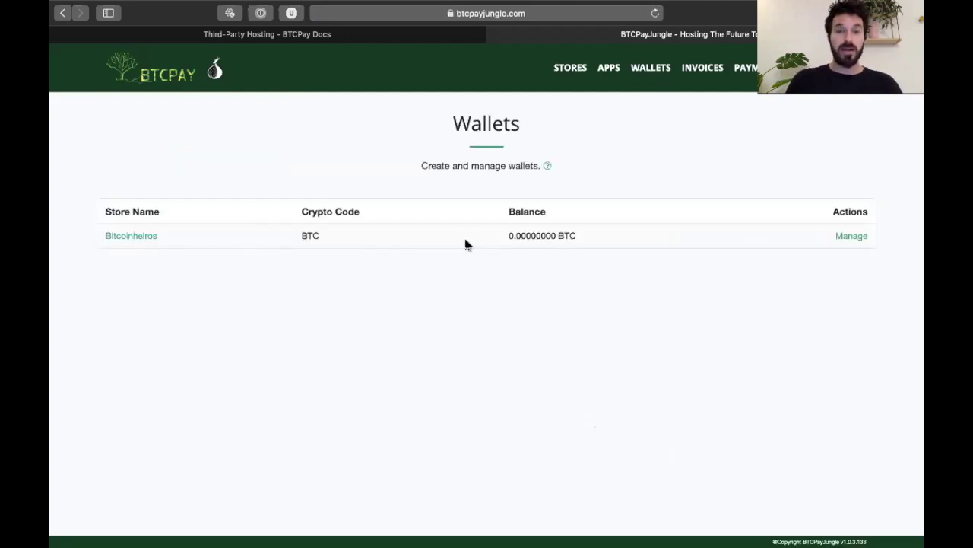
{"action": "left_click", "coordinate": [851, 236]}
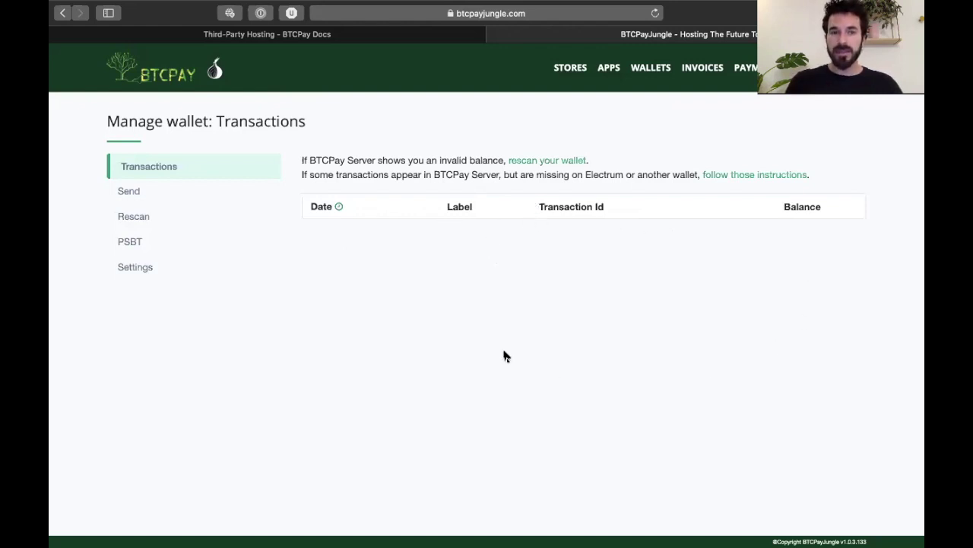
{"action": "left_click", "coordinate": [133, 197]}
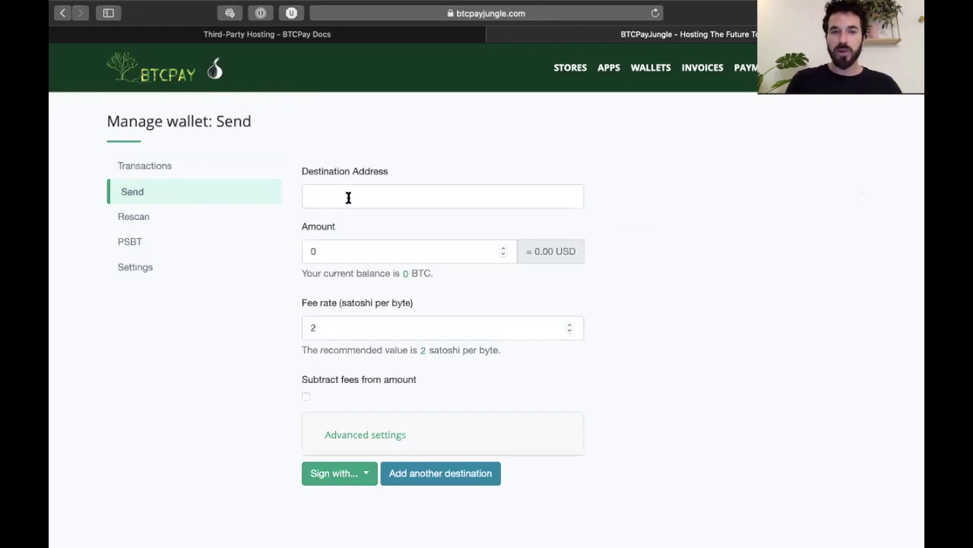
Step: Examine the Send form's destination address, amount and fee fields and the available transaction signing options
{"action": "left_click", "coordinate": [347, 190]}
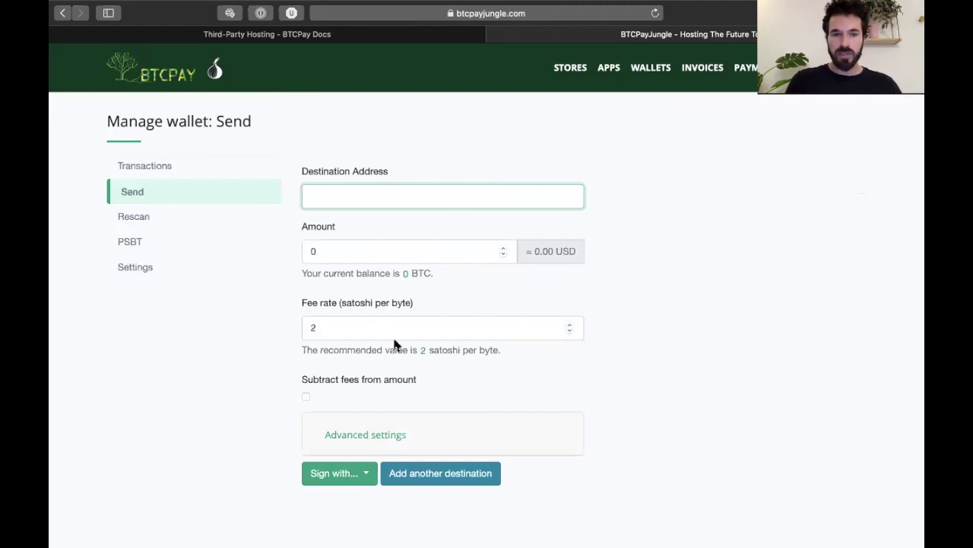
{"action": "scroll", "coordinate": [394, 344], "scroll_direction": "down", "scroll_amount": 1}
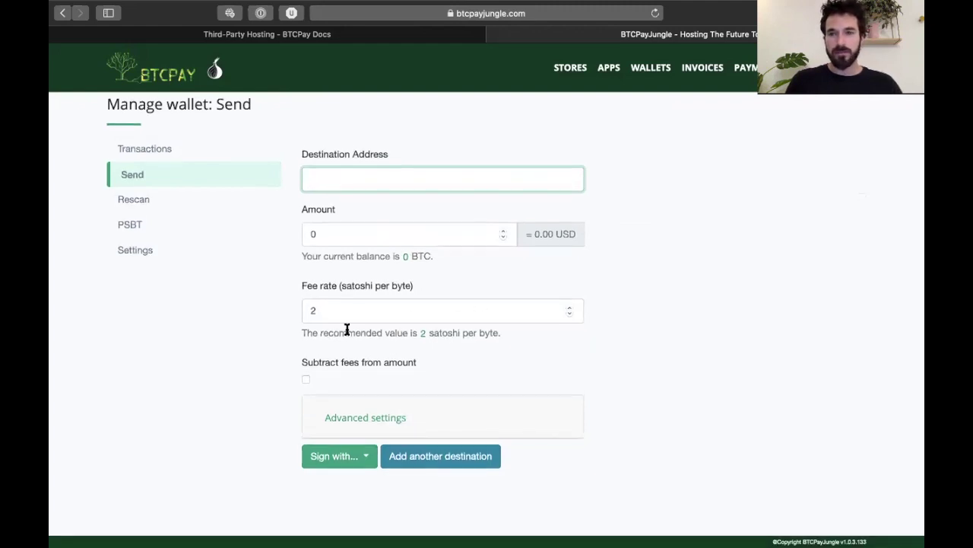
{"action": "left_click", "coordinate": [363, 456]}
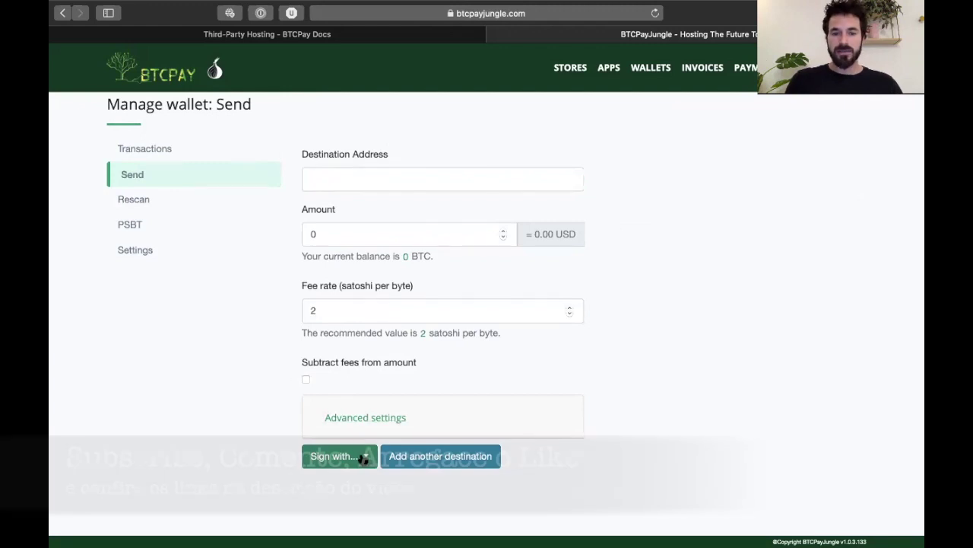
{"action": "left_click", "coordinate": [367, 461]}
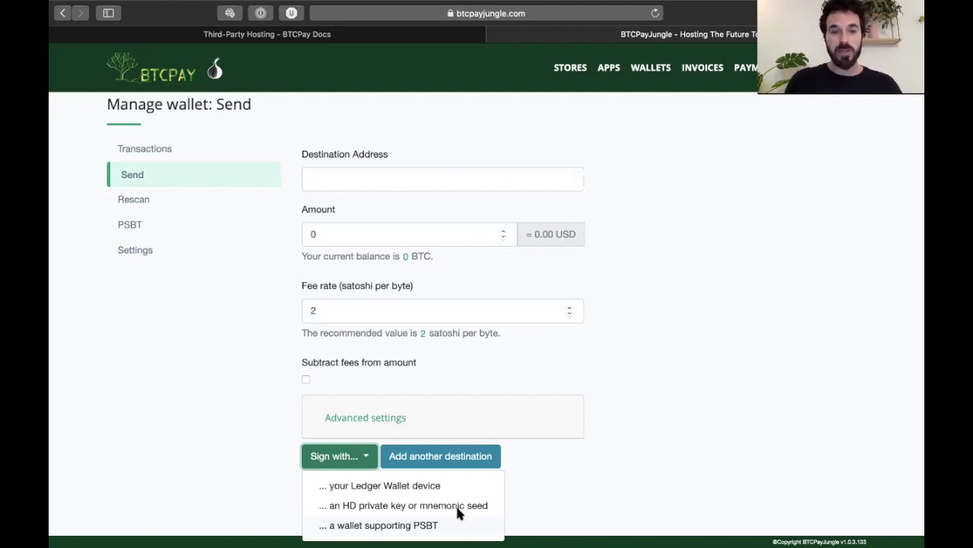
{"action": "left_click", "coordinate": [528, 467]}
{"action": "left_click", "coordinate": [350, 182]}
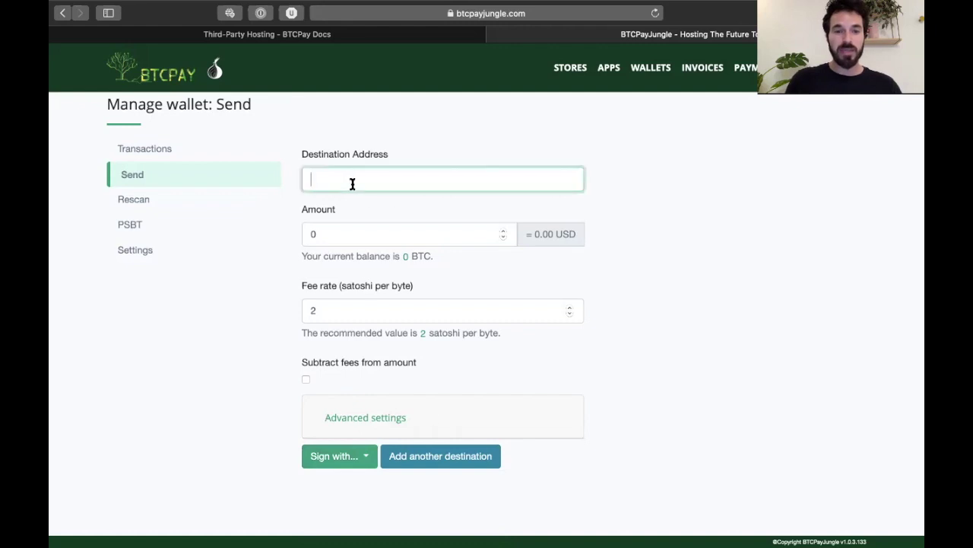